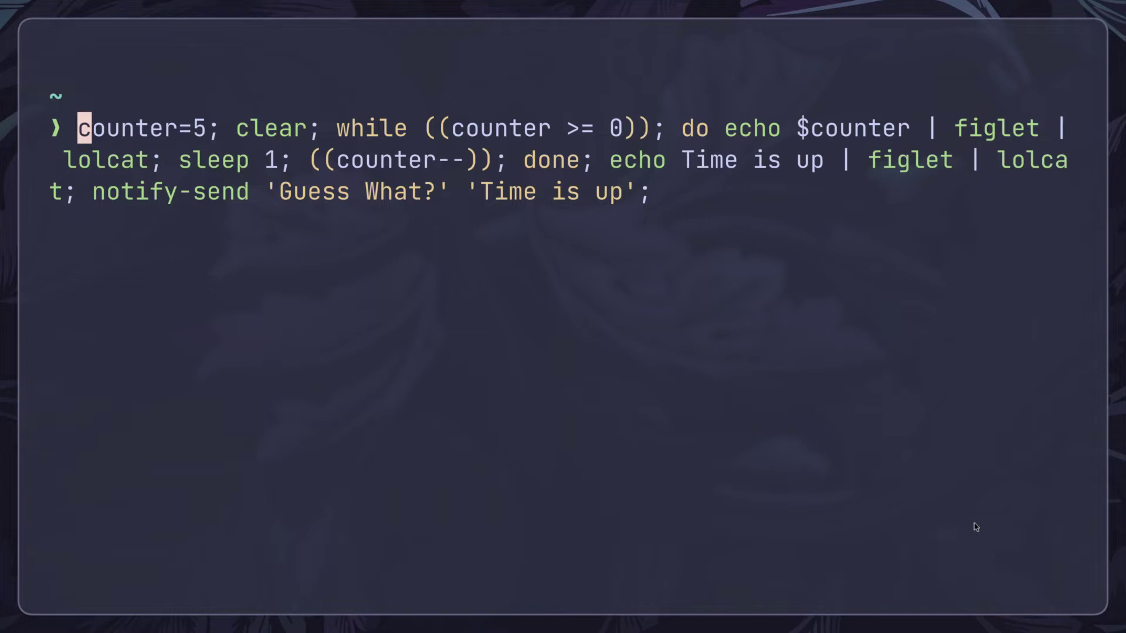
# Open the counter=5 countdown one-liner in Vim and jump to the end of the command.
pyautogui.hotkey('ctrl', 'x')
pyautogui.hotkey('ctrl', 'e')
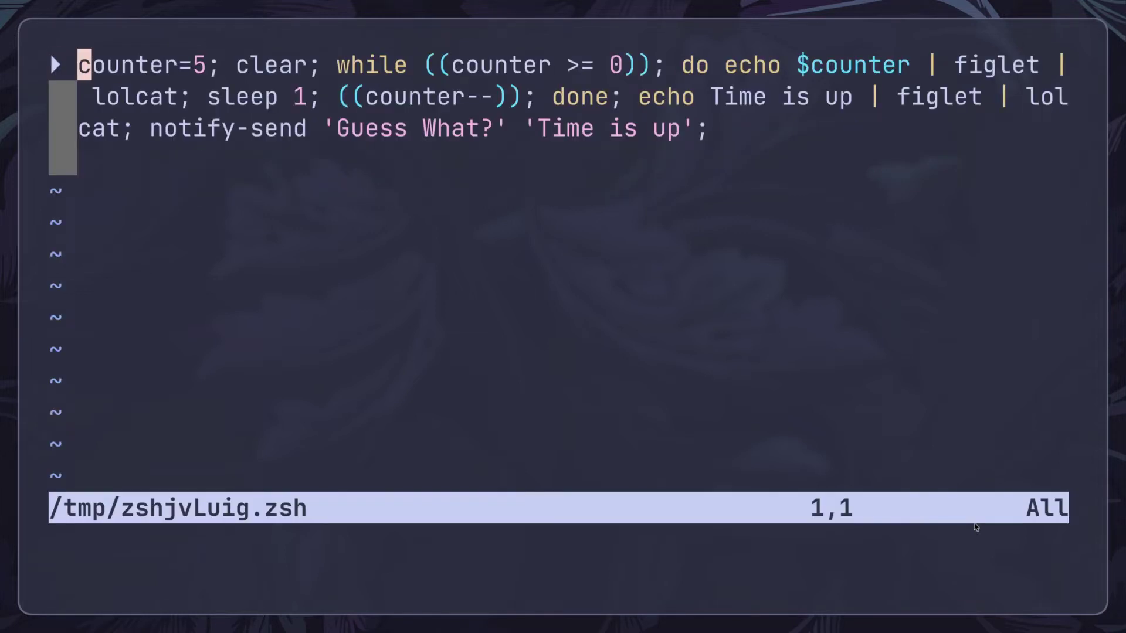
pyautogui.press('$')
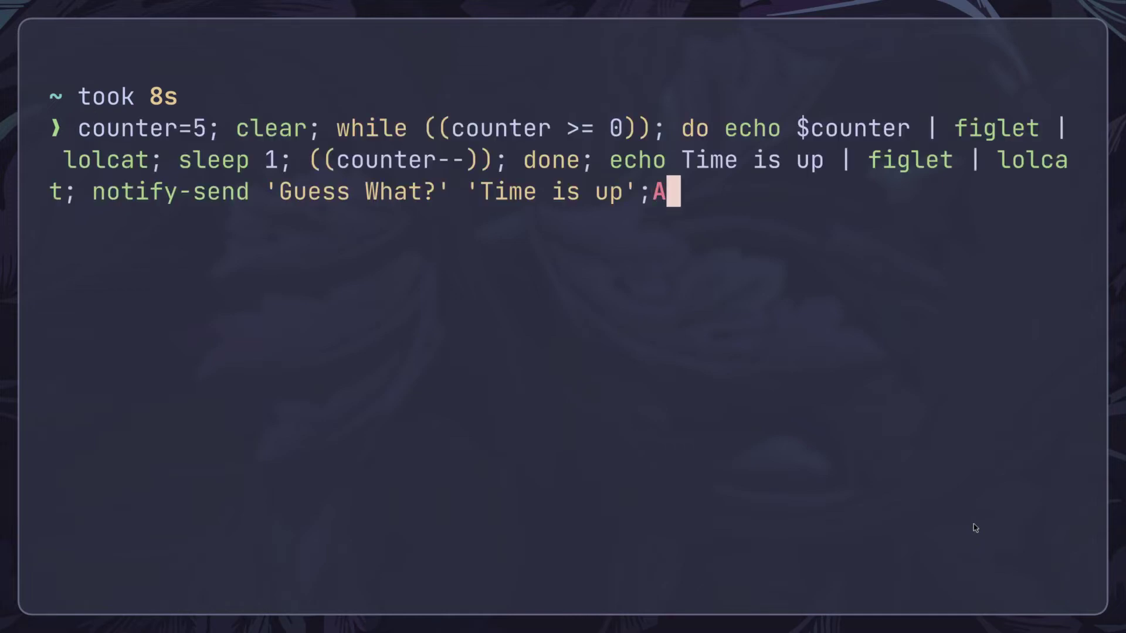
# Recall the countdown command, start changing counter to 60, and widen the right terminal.
pyautogui.press('BackSpace')
pyautogui.hotkey('ctrl', 'a')
pyautogui.press('Right')
pyautogui.press('Right')
pyautogui.press('Right')
pyautogui.press('Right')
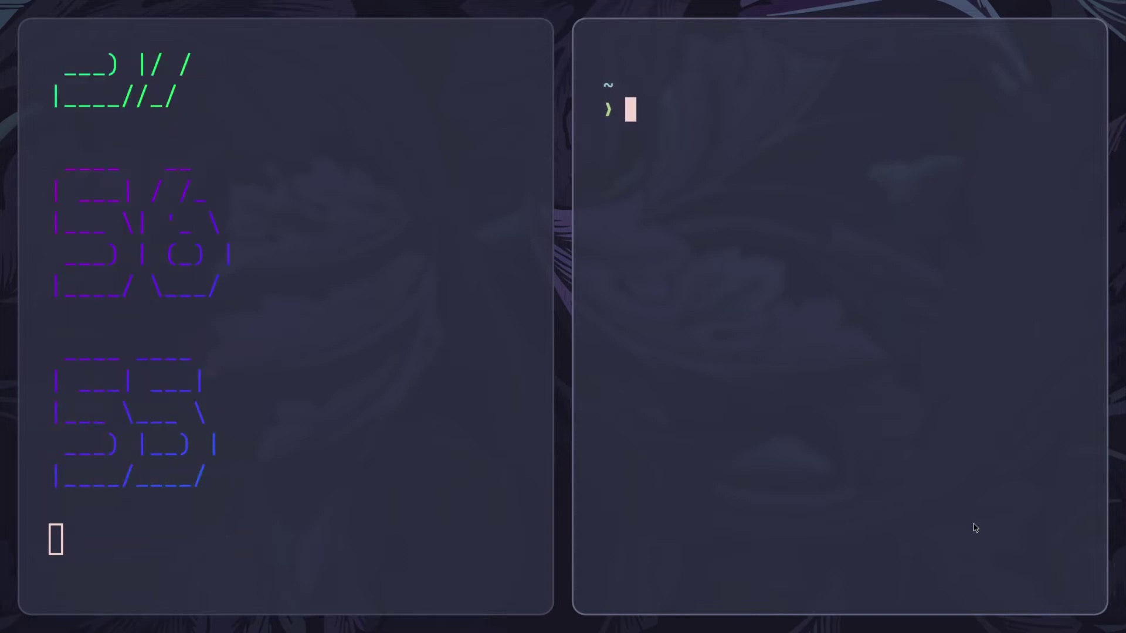
pyautogui.write("counter=60; clear; while ((counter >= 0)); do echo $counter | figlet | lolcat; sleep 1; ((counter--)); done; echo Time is up | figlet | lolcat; notify-send 'Guess What?' 'Time is up';")
pyautogui.moveTo(560, 373)
pyautogui.mouseDown()
pyautogui.moveTo(518, 458)
pyautogui.moveTo(504, 460)
pyautogui.mouseUp()
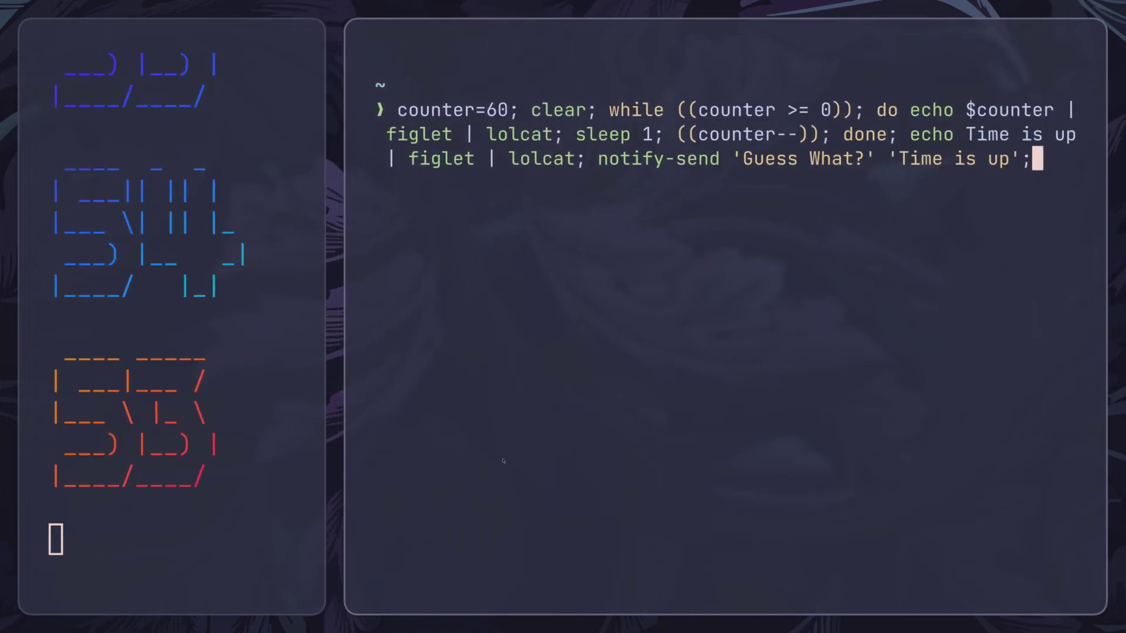
# Open the counter=60 command in Vim and step through the counter assignment, clear and while.
pyautogui.press('Return')
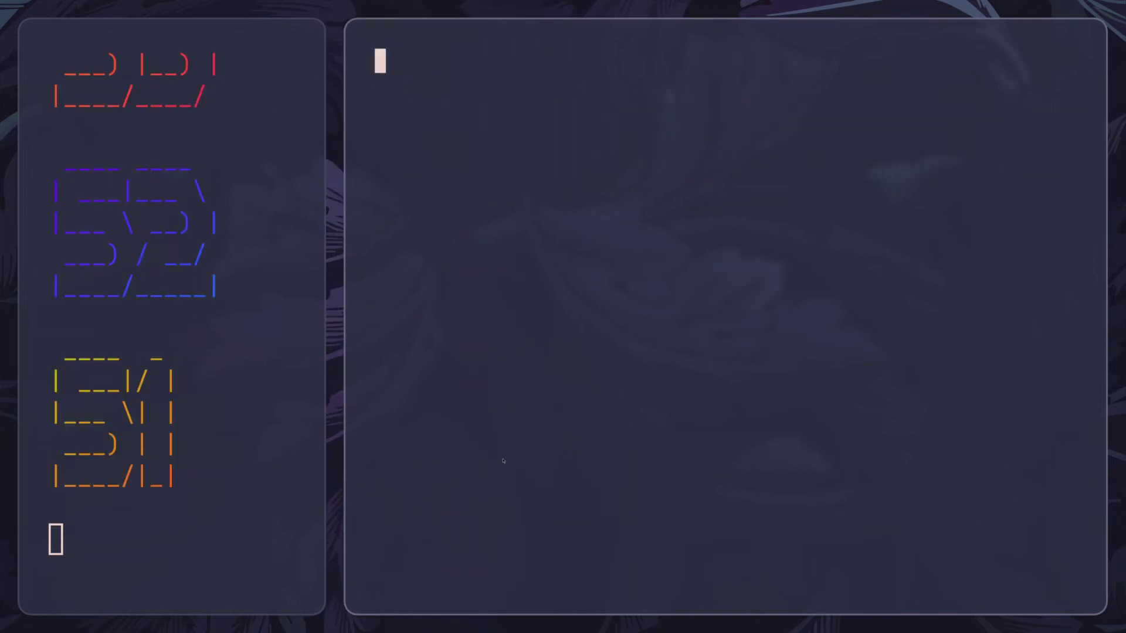
pyautogui.press('0')
pyautogui.press('l')
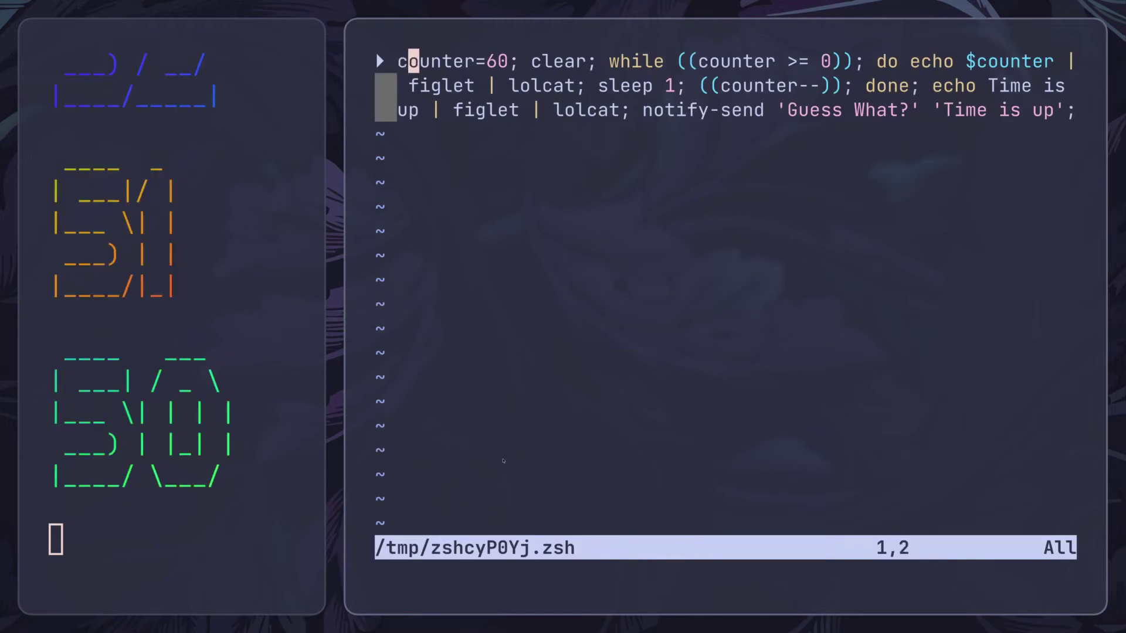
pyautogui.press('l')
pyautogui.press('l')
pyautogui.press('l')
pyautogui.press('l')
pyautogui.press('l')
pyautogui.press('l')
pyautogui.press('l')
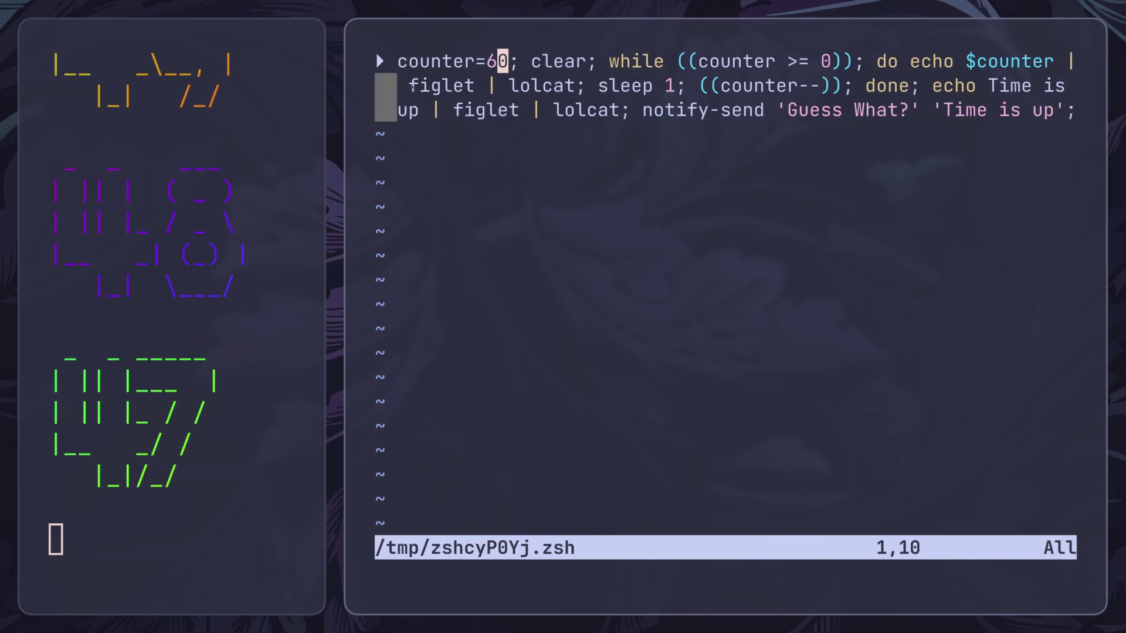
pyautogui.press('l')
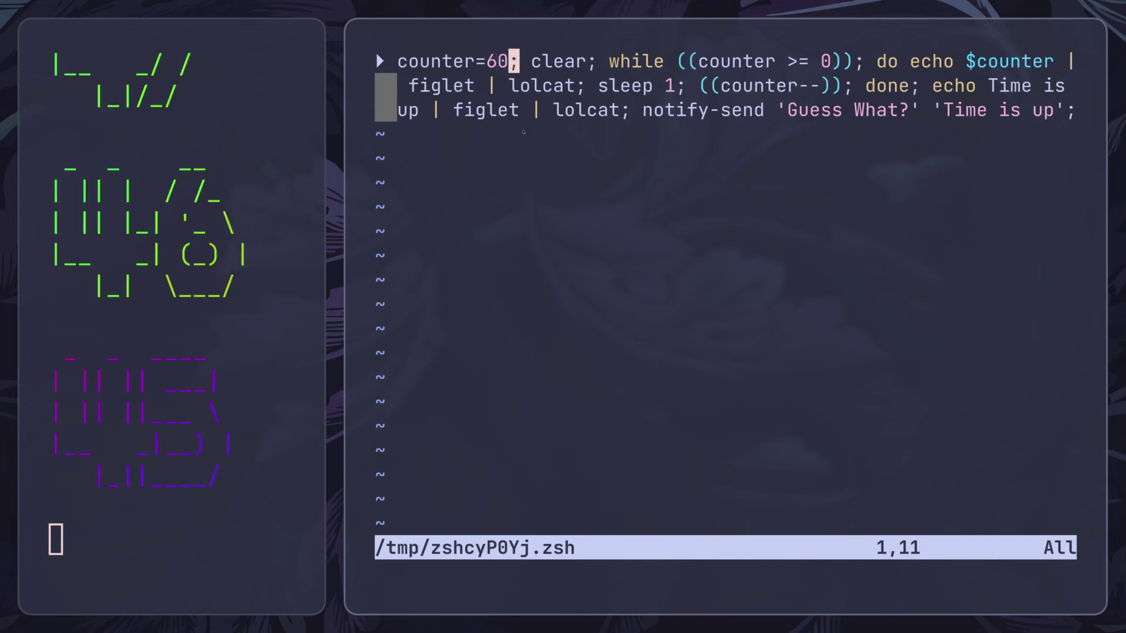
pyautogui.press('l')
pyautogui.press('l')
pyautogui.press('l')
pyautogui.press('l')
pyautogui.press('l')
pyautogui.press('l')
pyautogui.press('l')
pyautogui.press('l')
pyautogui.press('l')
pyautogui.press('l')
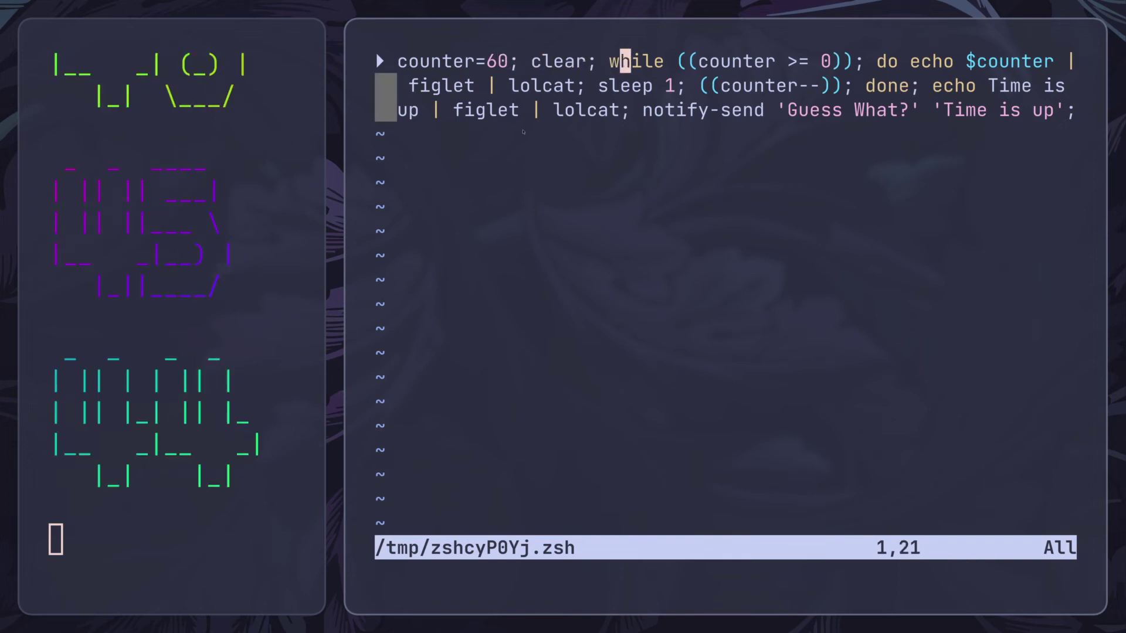
pyautogui.press('l')
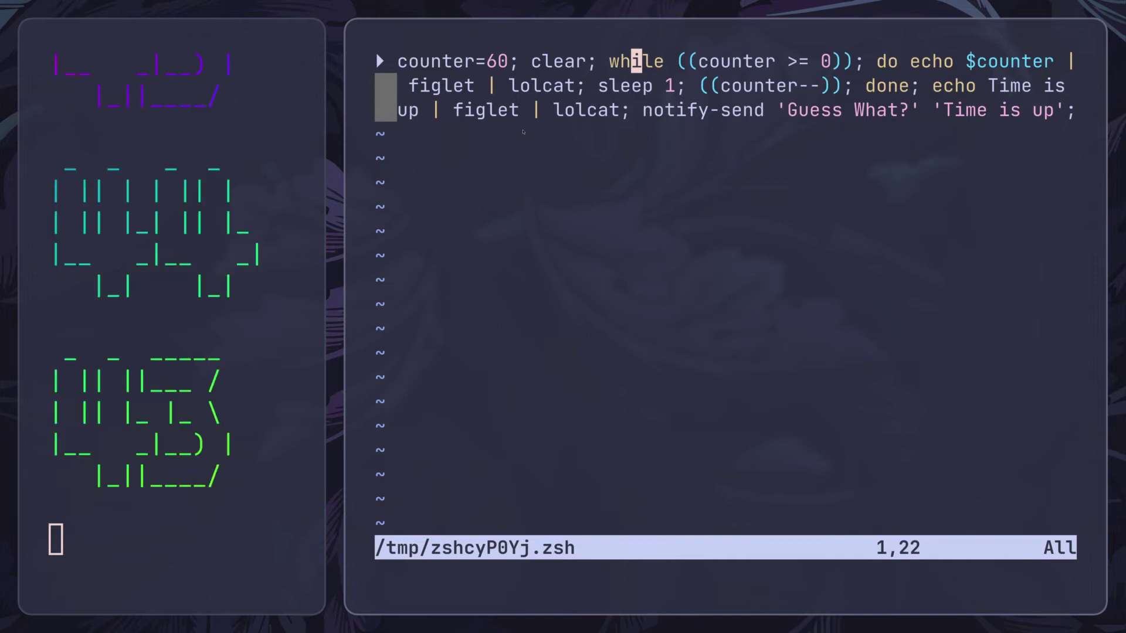
pyautogui.press('l')
pyautogui.press('l')
pyautogui.press('l')
pyautogui.press('l')
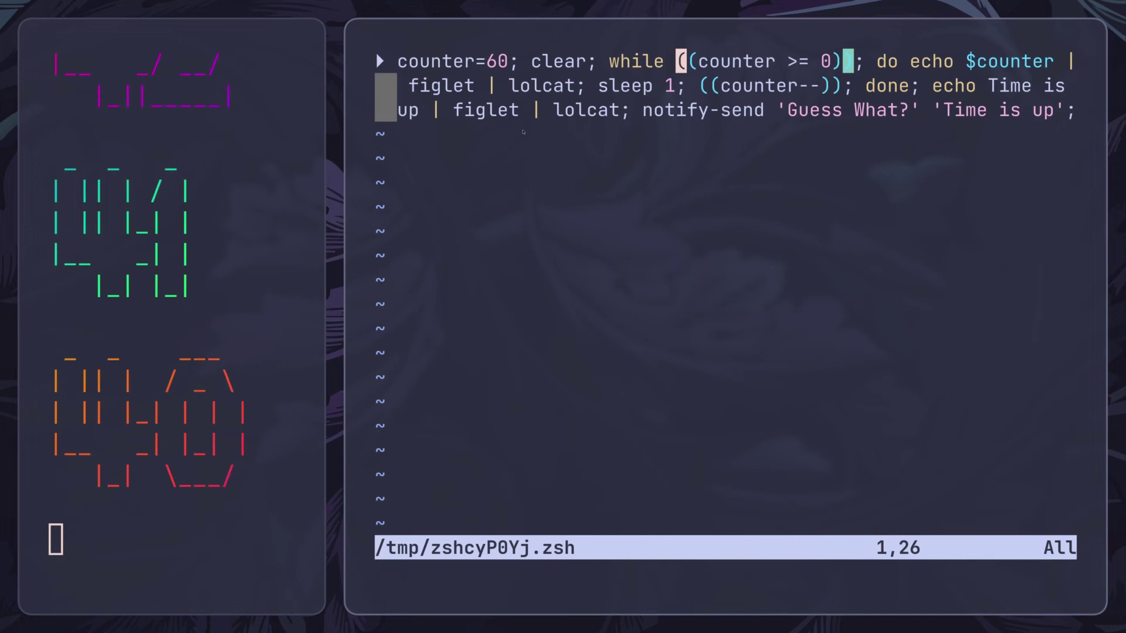
# Step through the loop condition, echo $counter, figlet and lolcat, then close Vim with ZZ.
pyautogui.press('l')
pyautogui.press('l')
pyautogui.press('l')
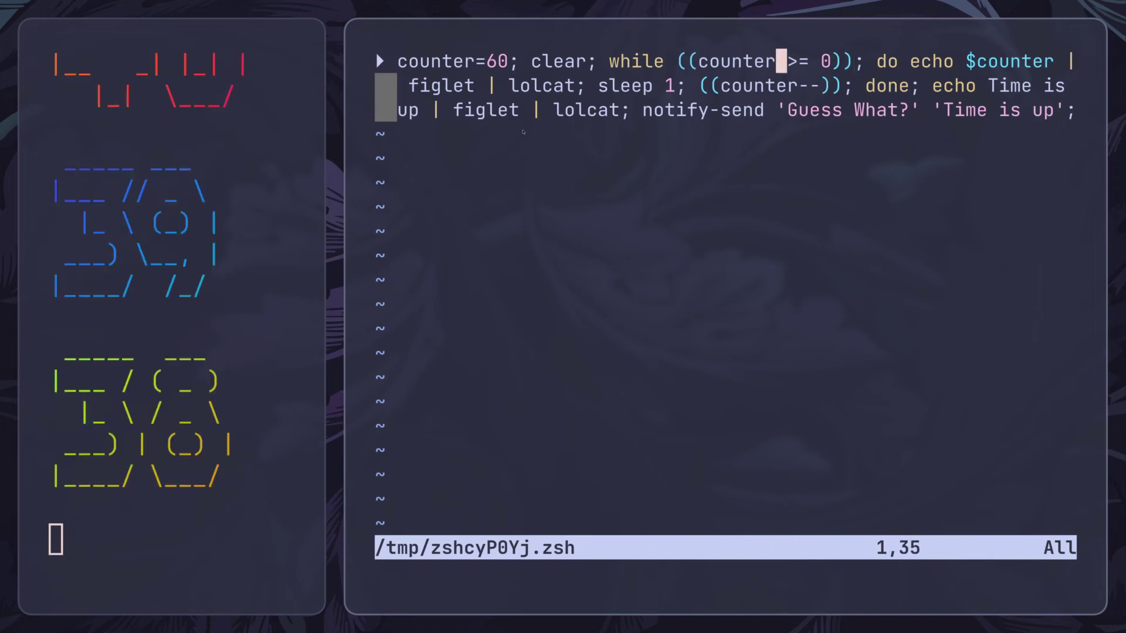
pyautogui.press('l')
pyautogui.press('l')
pyautogui.press('l')
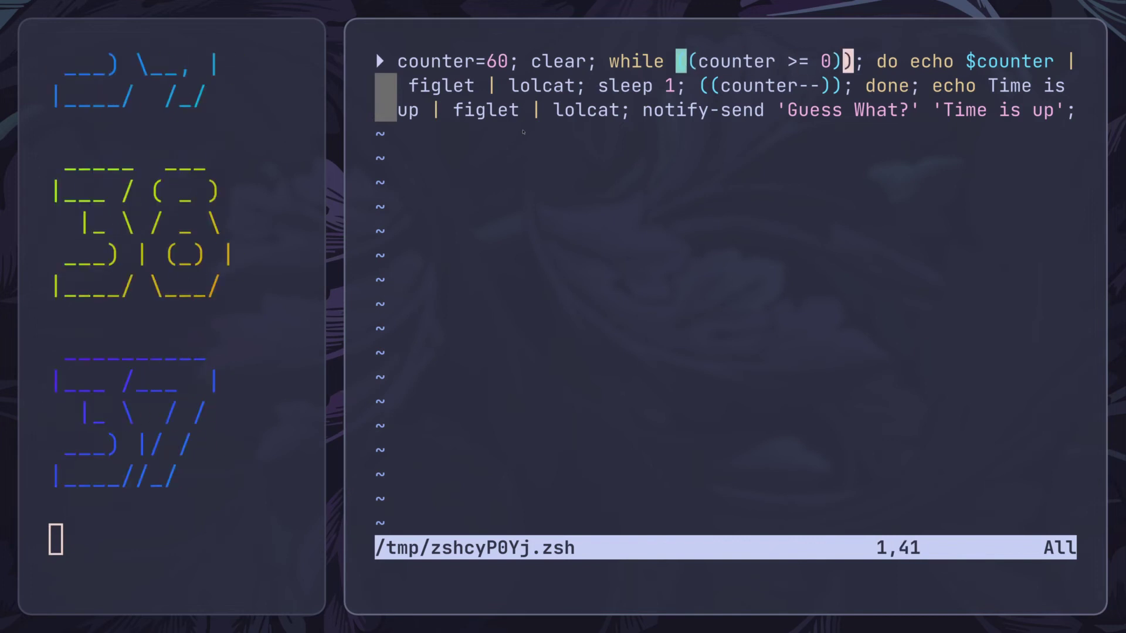
pyautogui.press('l')
pyautogui.press('l')
pyautogui.press('l')
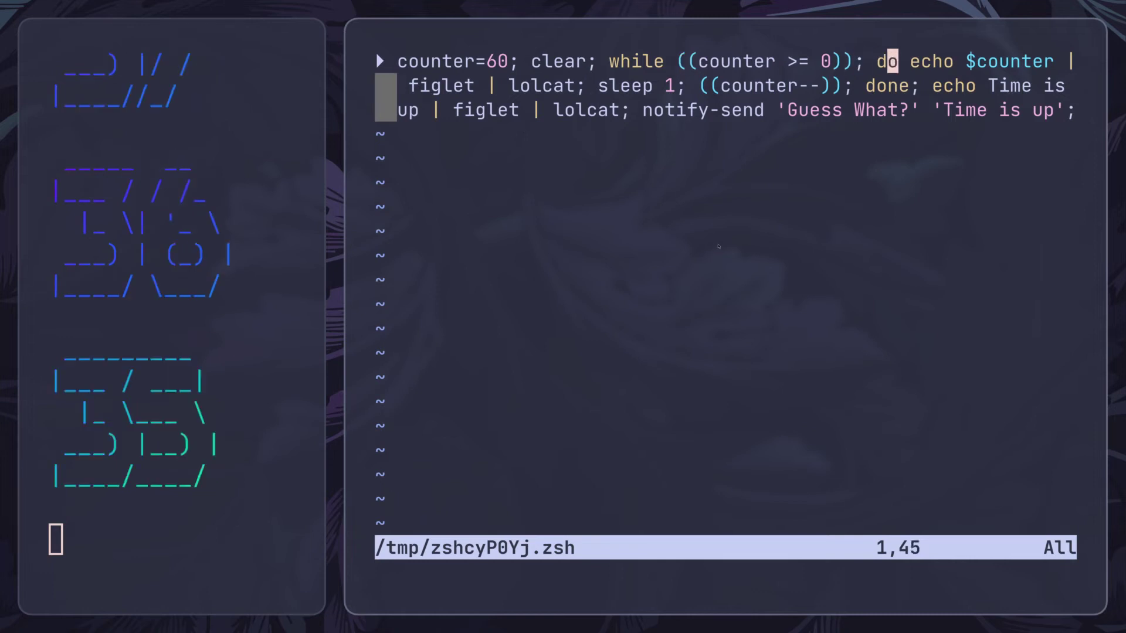
pyautogui.press('l')
pyautogui.press('l')
pyautogui.press('l')
pyautogui.press('l')
pyautogui.press('l')
pyautogui.press('l')
pyautogui.press('l')
pyautogui.press('l')
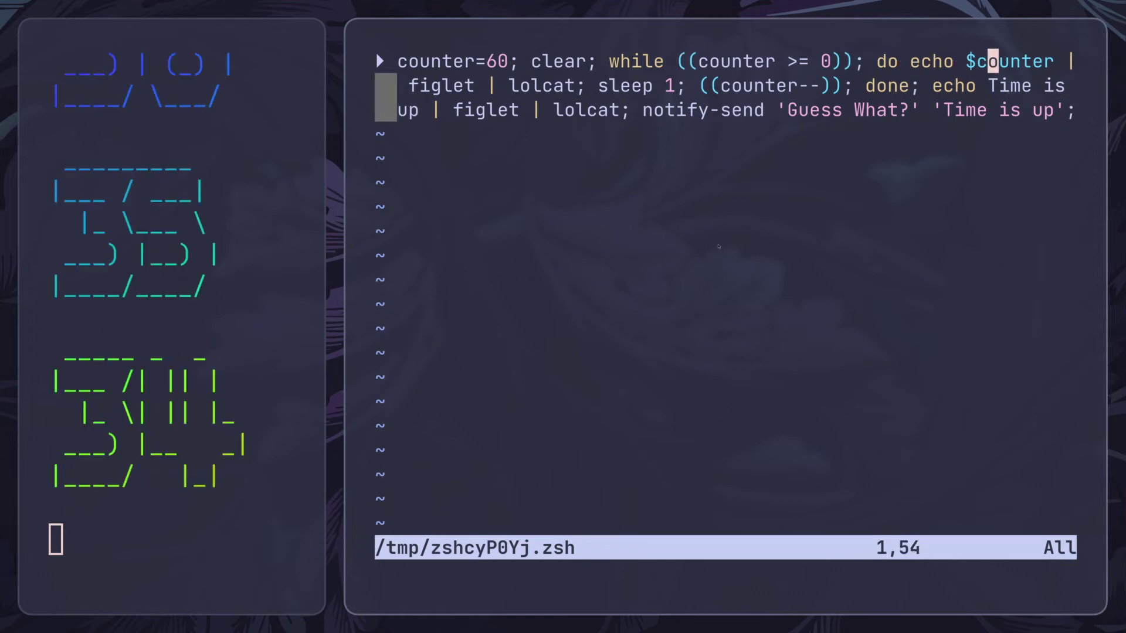
pyautogui.press('h')
pyautogui.press('h')
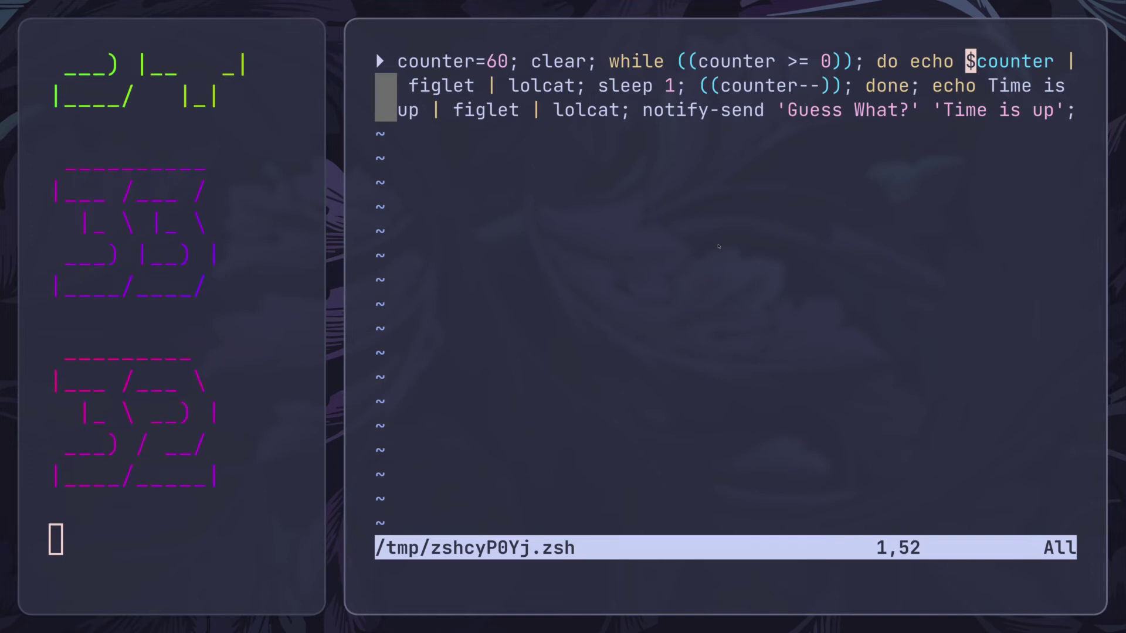
pyautogui.press('l')
pyautogui.press('l')
pyautogui.press('l')
pyautogui.press('l')
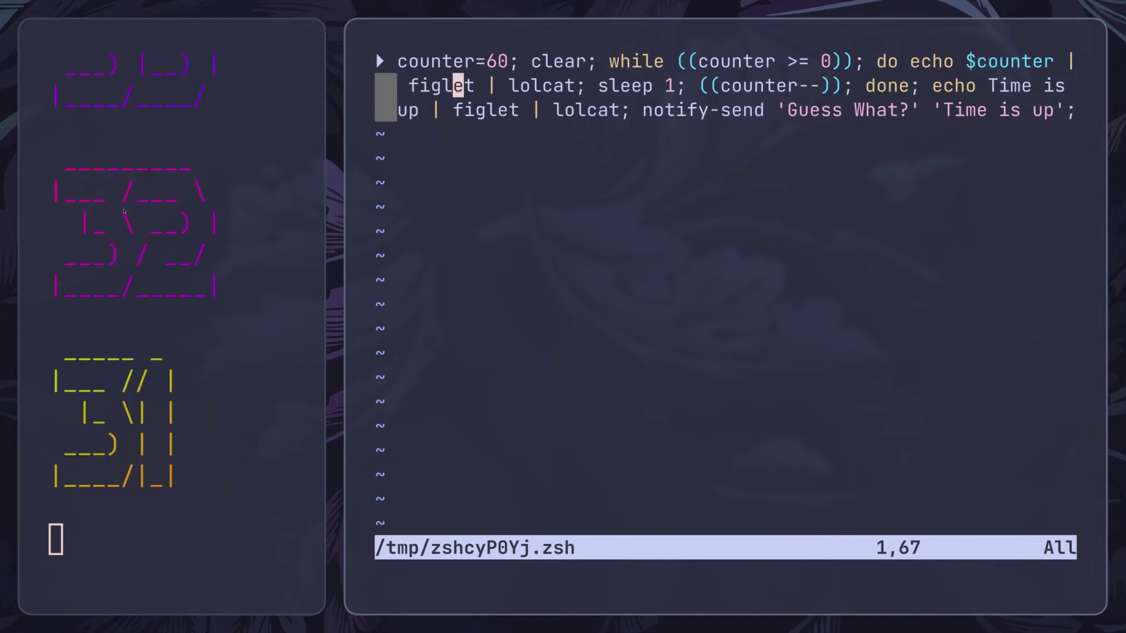
pyautogui.press('e')
pyautogui.press('e')
pyautogui.press('e')
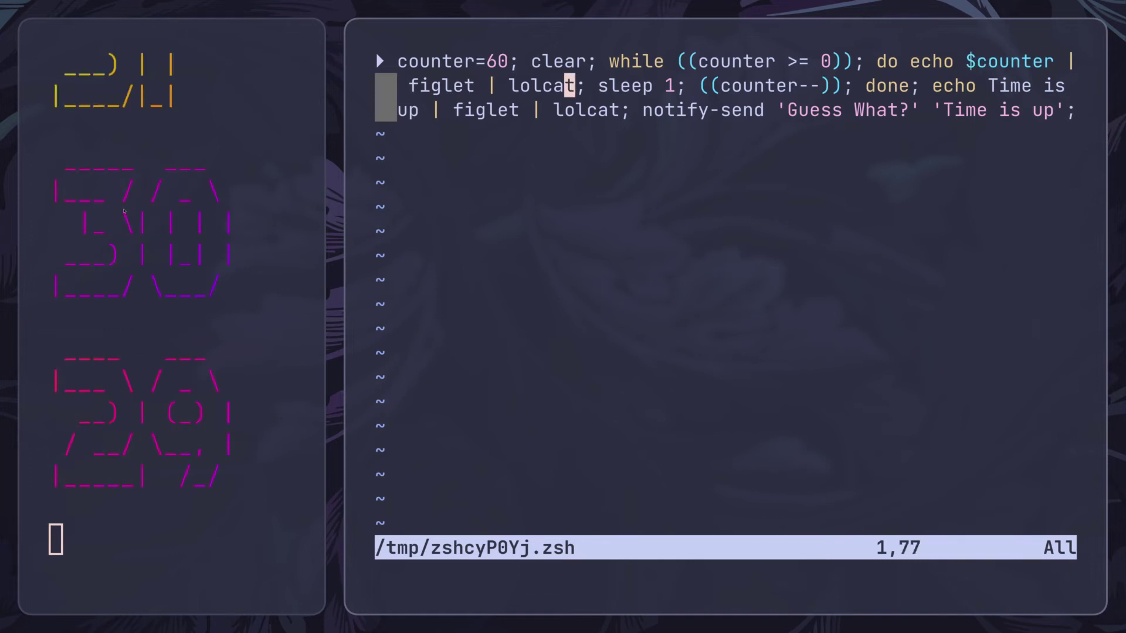
pyautogui.press('Z')
pyautogui.press('Z')
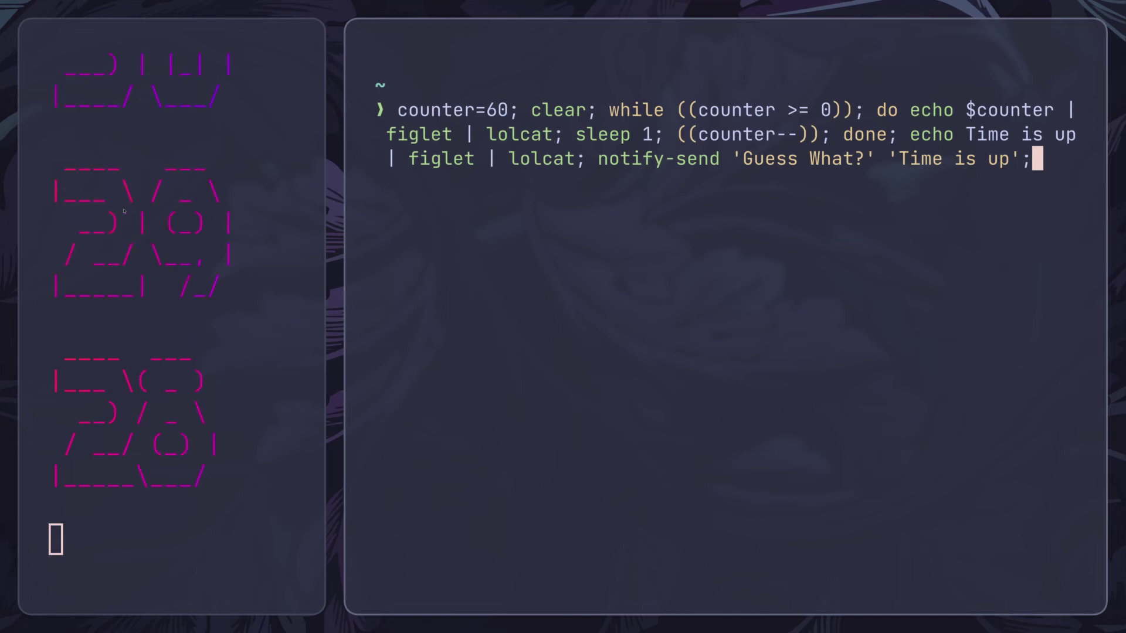
# Run the coloured banner command echo tom | figlet | lolcat twice.
pyautogui.hotkey('ctrl', 'c')
pyautogui.write('ec')
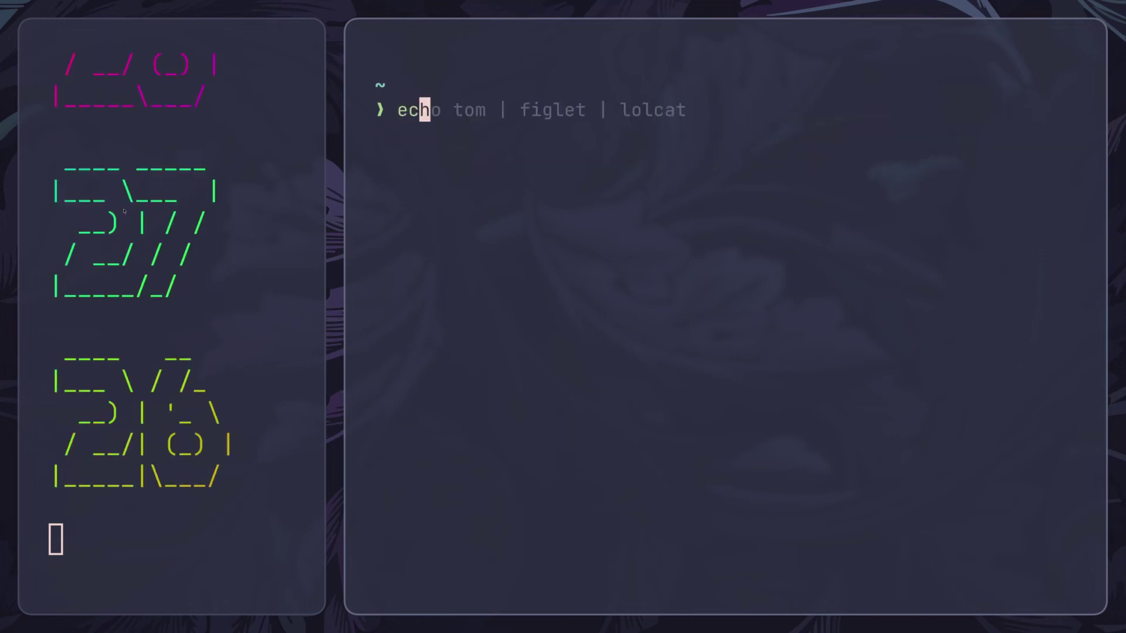
pyautogui.write('h')
pyautogui.press('Right')
pyautogui.press('Return')
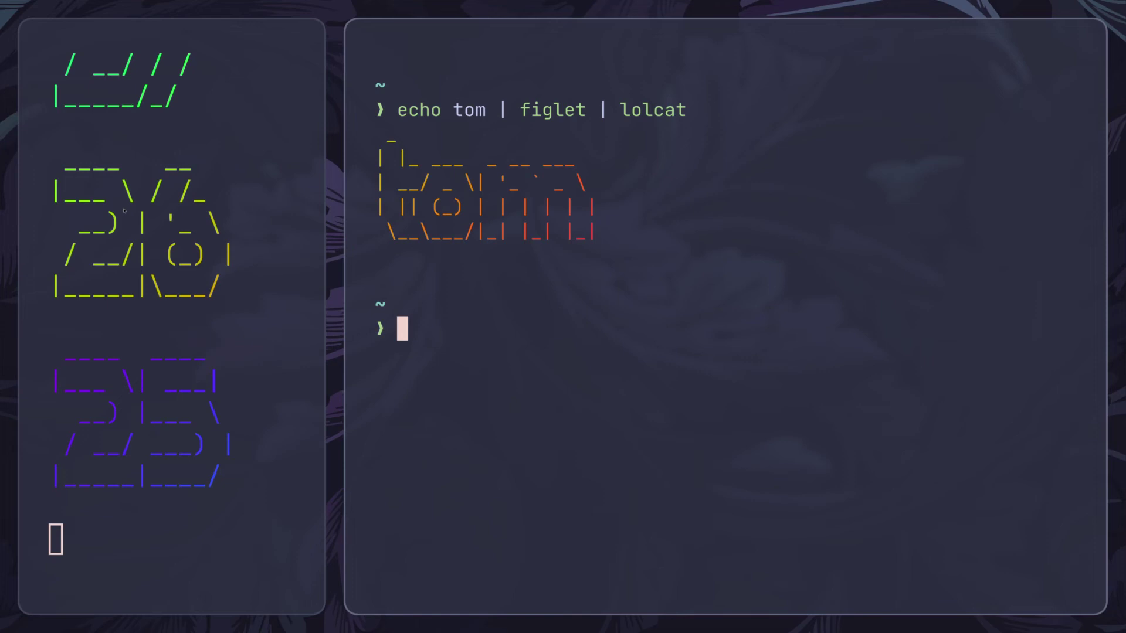
pyautogui.press('Up')
pyautogui.press('Return')
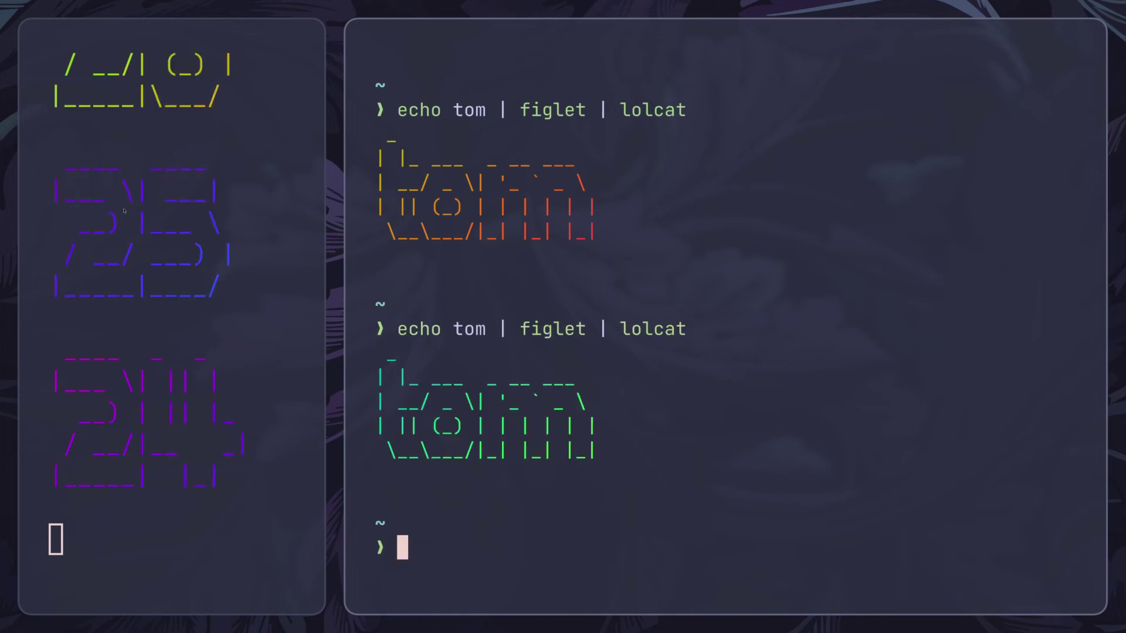
# Rerun the tom banner without lolcat, then recall the countdown one-liner.
pyautogui.press('Up')
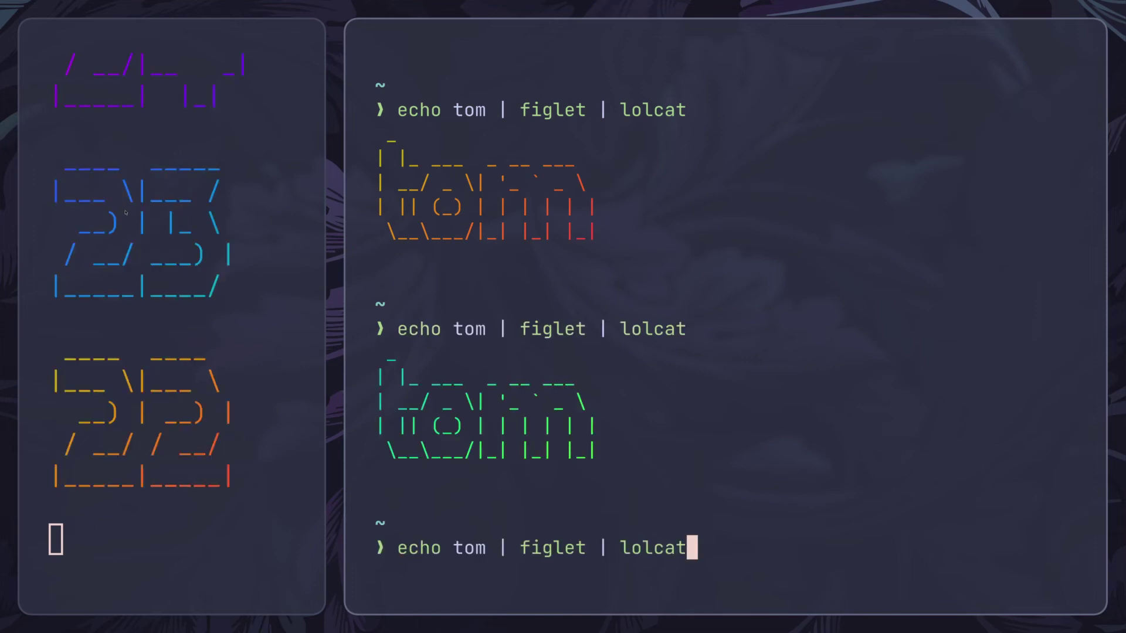
pyautogui.press('BackSpace')
pyautogui.press('BackSpace')
pyautogui.press('BackSpace')
pyautogui.press('BackSpace')
pyautogui.press('BackSpace')
pyautogui.press('Return')
pyautogui.press('Up')
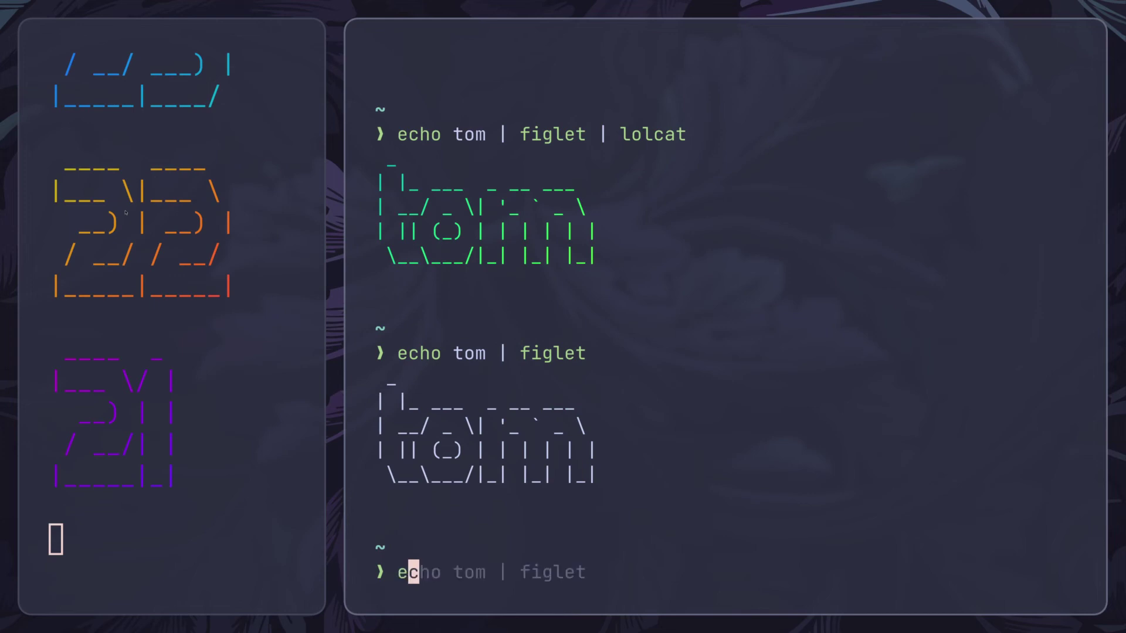
pyautogui.press('Up')
pyautogui.press('Up')
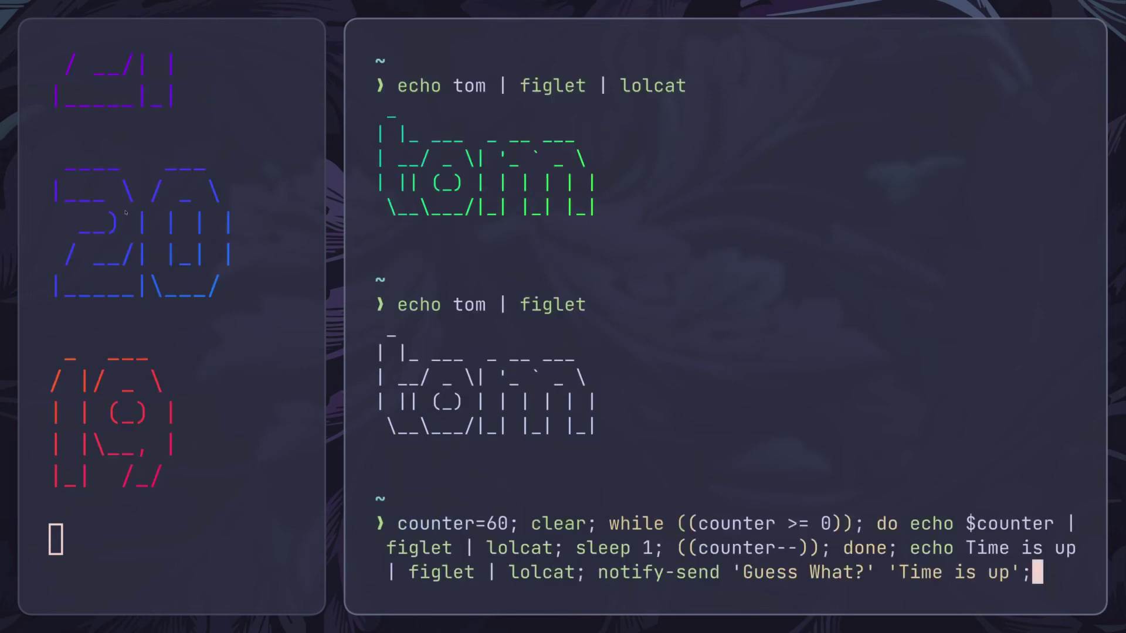
# Open the countdown one-liner in Vim and step through the loop body to the counter decrement.
pyautogui.hotkey('ctrl', 'x')
pyautogui.hotkey('ctrl', 'e')
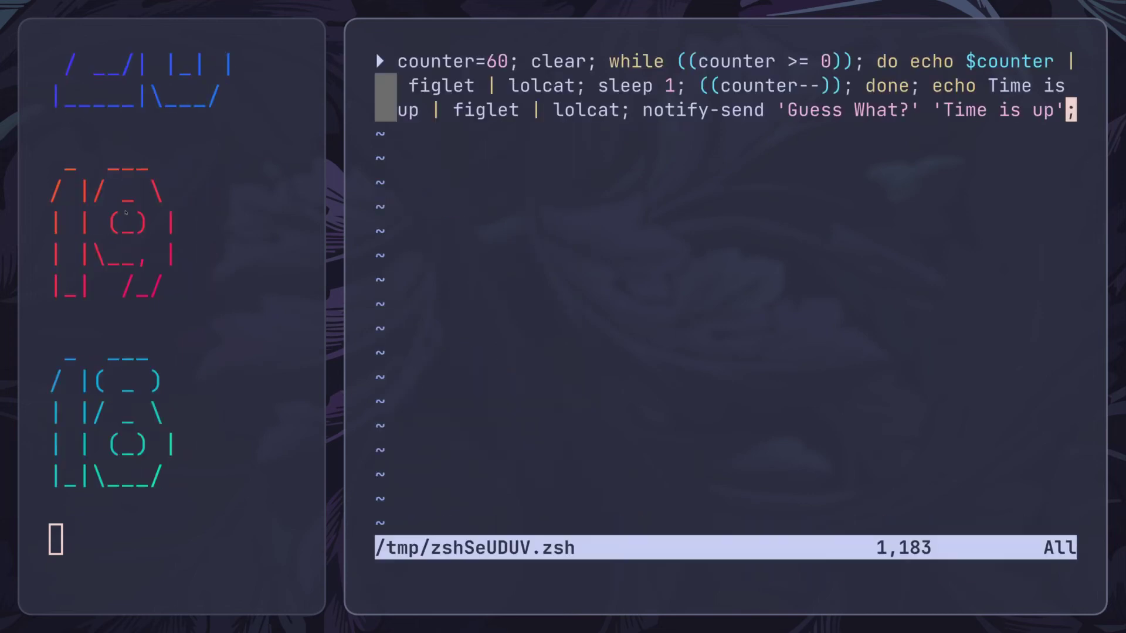
pyautogui.press('h')
pyautogui.press('F')
pyautogui.press("'")
pyautogui.press(';')
pyautogui.write('/sle')
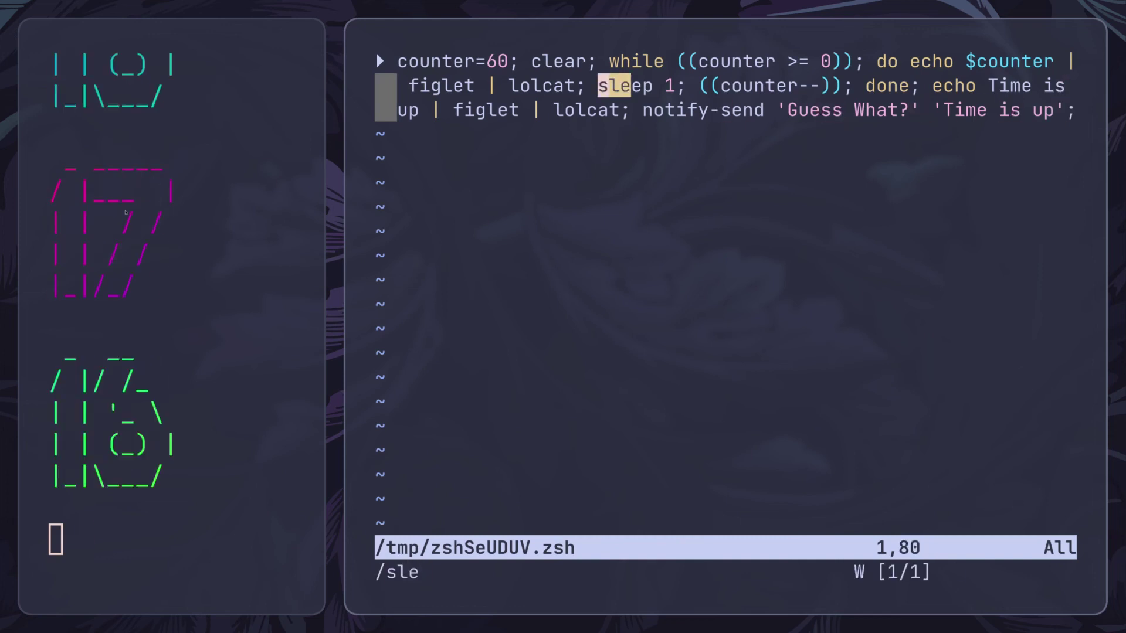
pyautogui.press('l')
pyautogui.press('l')
pyautogui.press('l')
pyautogui.press('l')
pyautogui.press('l')
pyautogui.press('l')
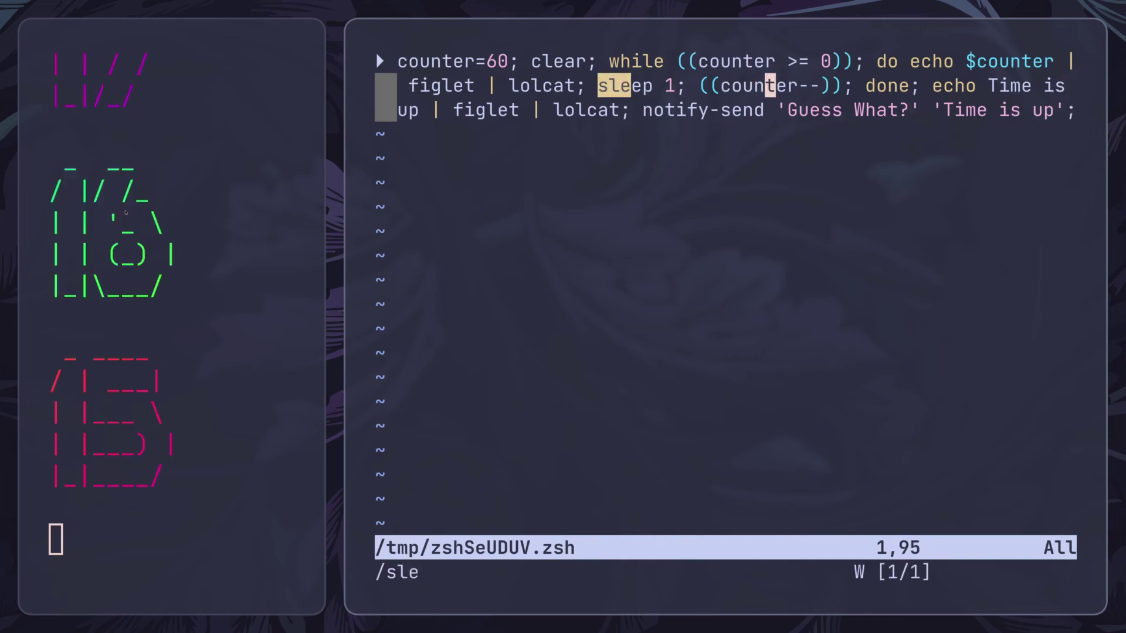
pyautogui.press('l')
pyautogui.press('l')
pyautogui.press('l')
pyautogui.press('l')
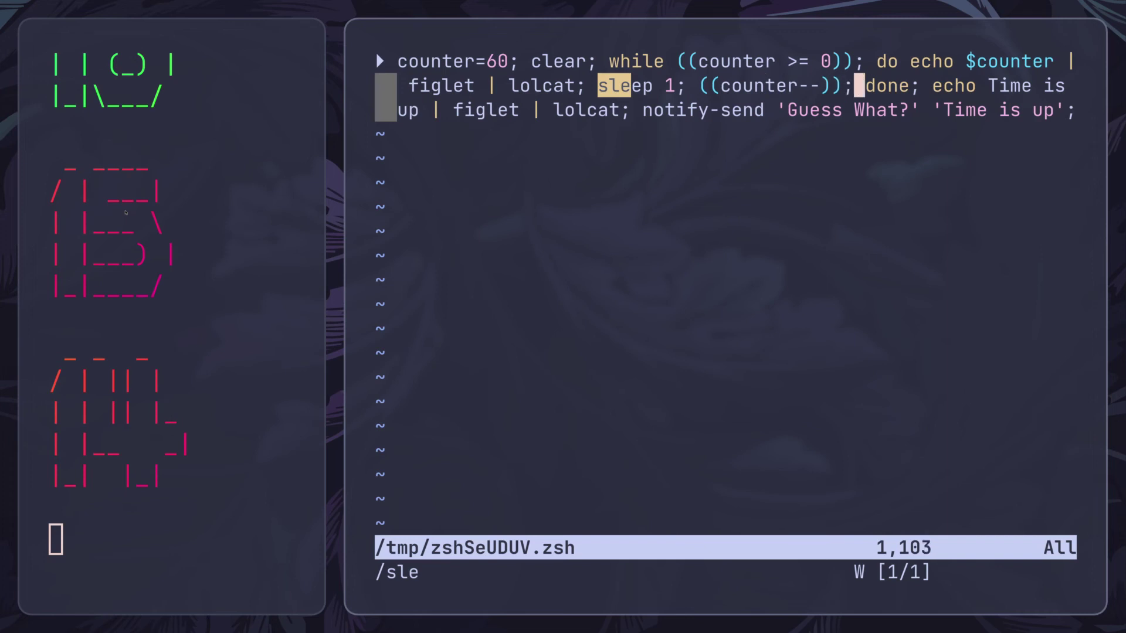
# Step through done, the Time is up banner and the notify-send message, widening the countdown pane.
pyautogui.press('l')
pyautogui.press('l')
pyautogui.press('l')
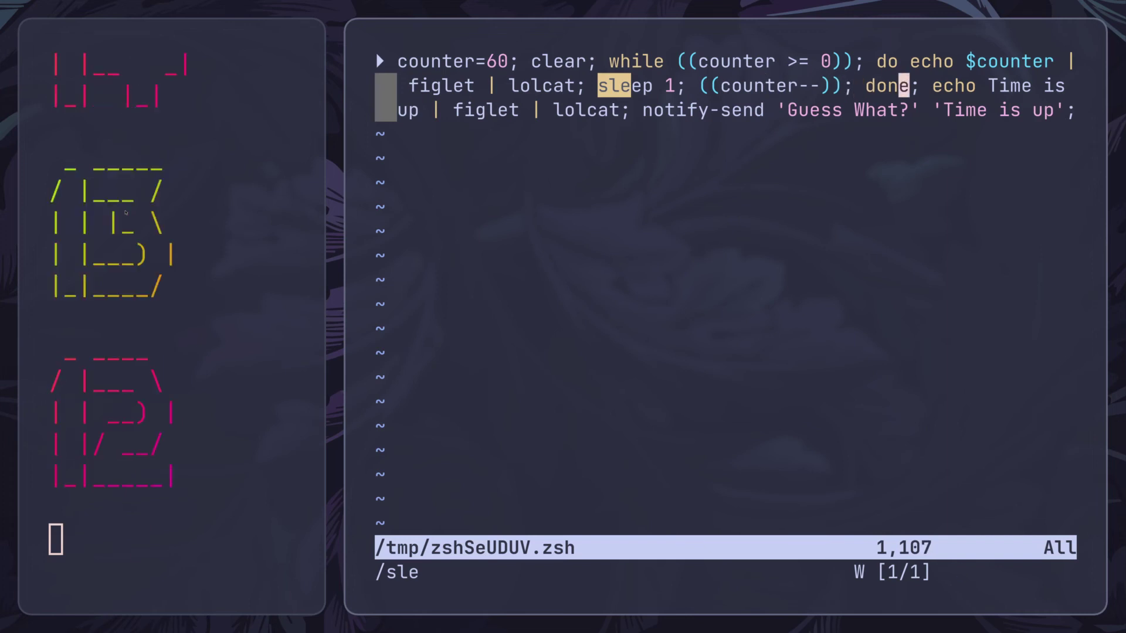
pyautogui.press('l')
pyautogui.press('l')
pyautogui.press('l')
pyautogui.press('l')
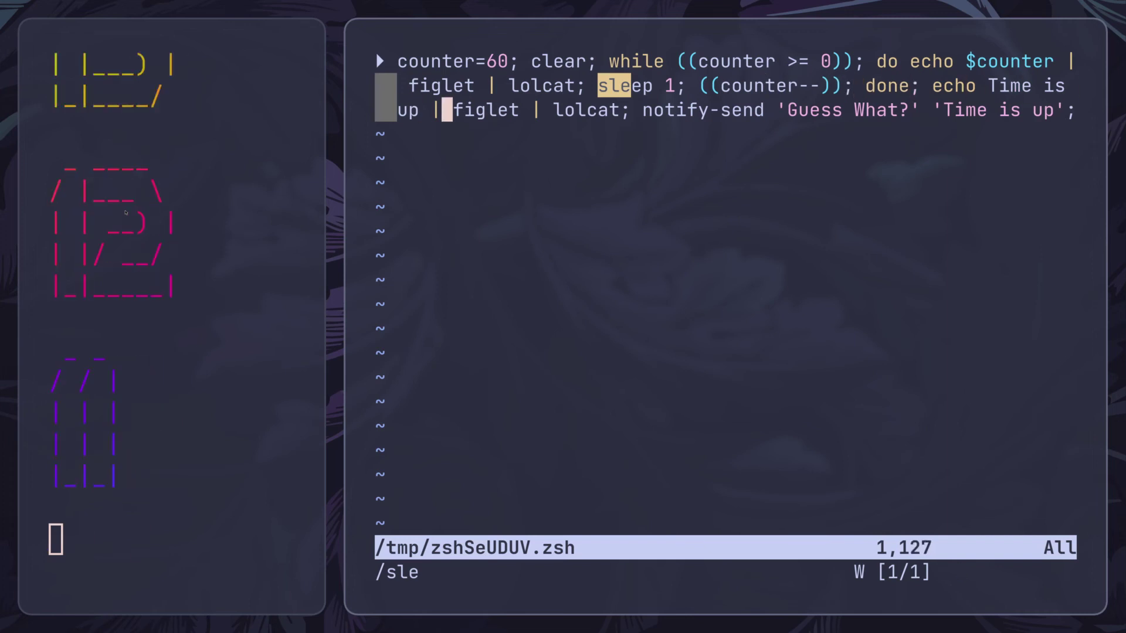
pyautogui.press('l')
pyautogui.press('l')
pyautogui.press('l')
pyautogui.press('l')
pyautogui.press('l')
pyautogui.press('l')
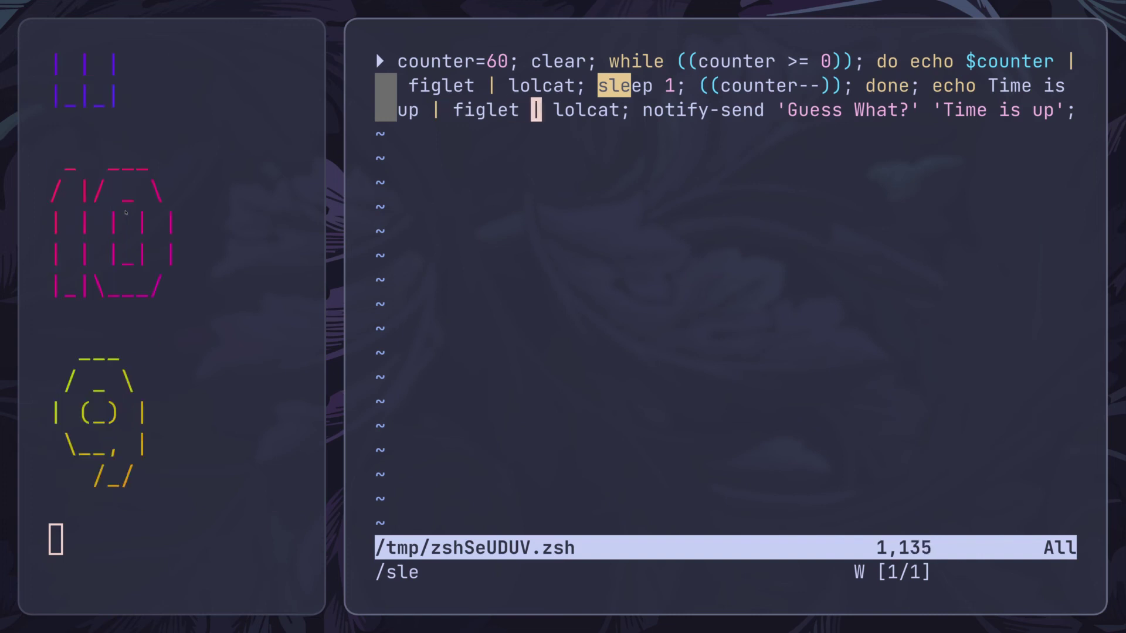
pyautogui.press('l')
pyautogui.press('l')
pyautogui.press('l')
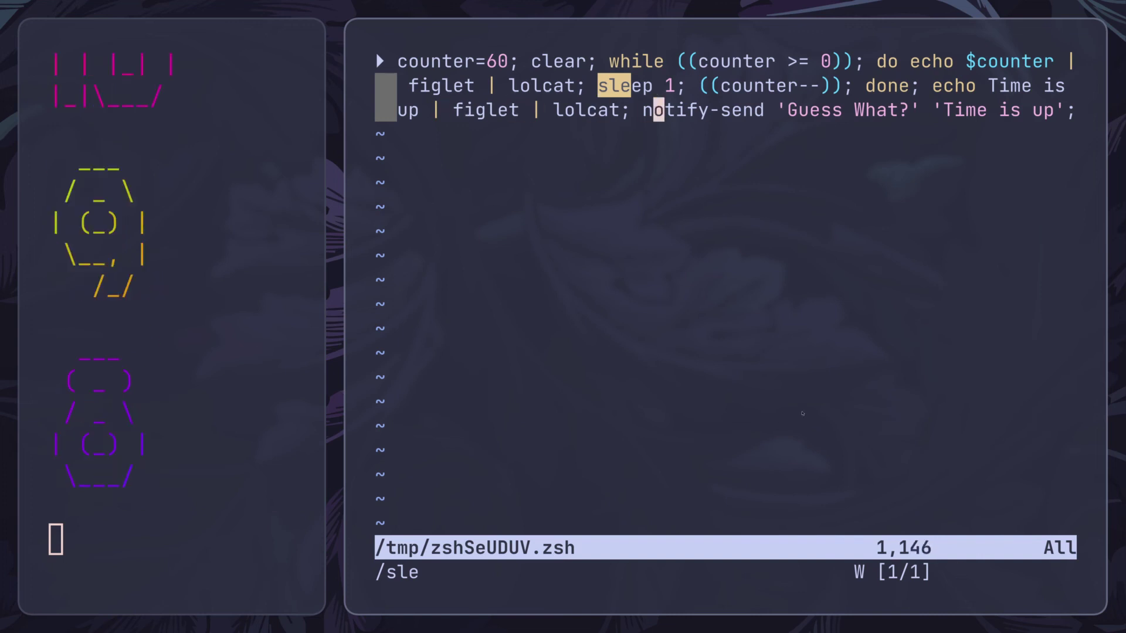
pyautogui.press('super+ctrl+Left')
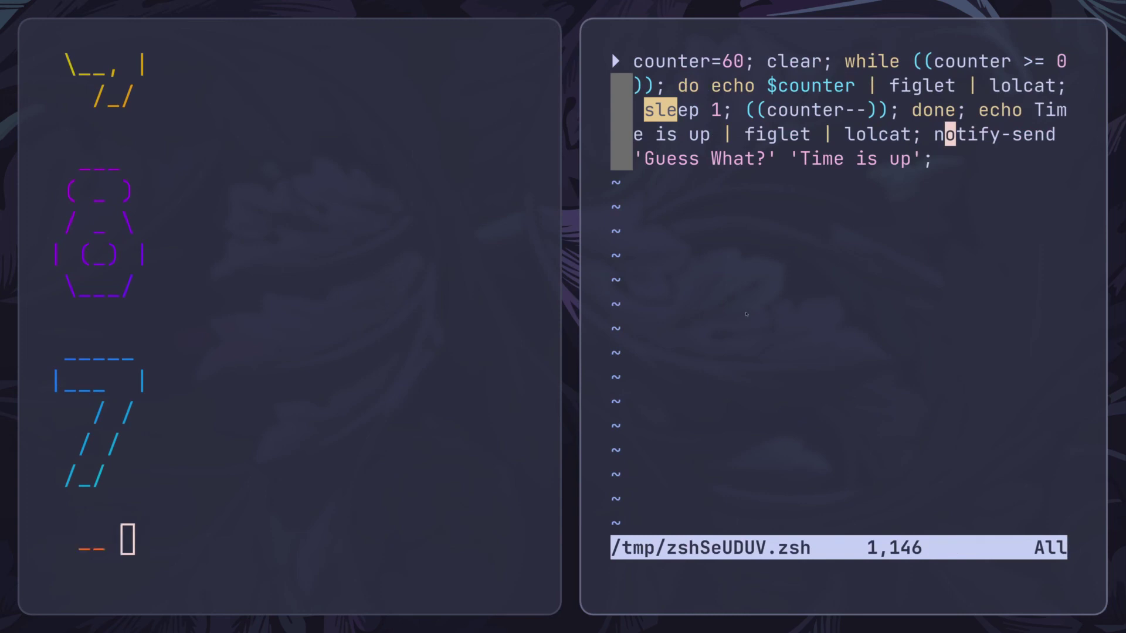
pyautogui.press('l')
pyautogui.press('l')
pyautogui.press('l')
pyautogui.press('l')
pyautogui.press('l')
pyautogui.press('l')
pyautogui.press('l')
pyautogui.press('l')
pyautogui.press('l')
pyautogui.press('l')
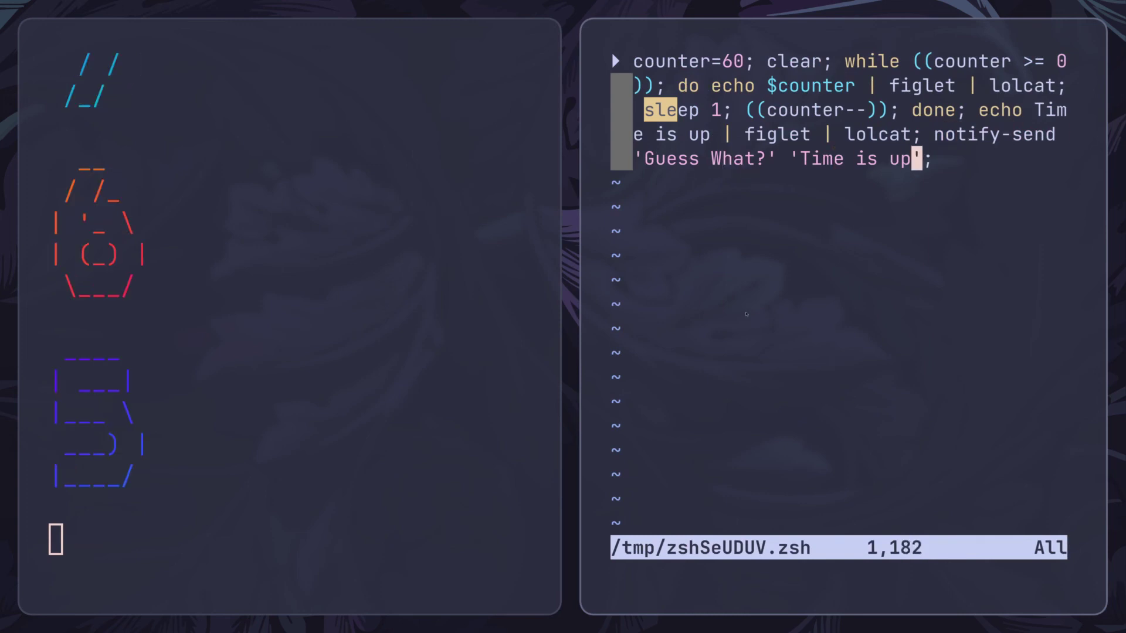
pyautogui.press('l')
# Leave Vim, clear the stray exit text from the prompt, and close the second terminal.
pyautogui.hotkey('shift', 'z')
pyautogui.hotkey('shift', 'z')
pyautogui.write('e')
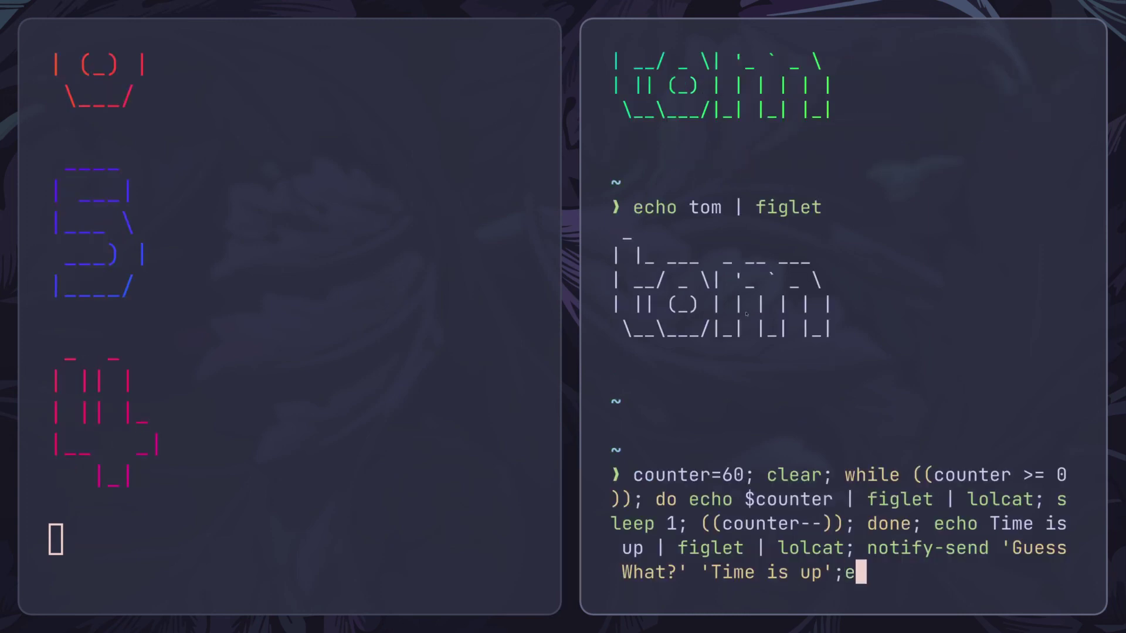
pyautogui.write('xit')
pyautogui.press('BackSpace')
pyautogui.press('BackSpace')
pyautogui.press('BackSpace')
pyautogui.press('Escape')
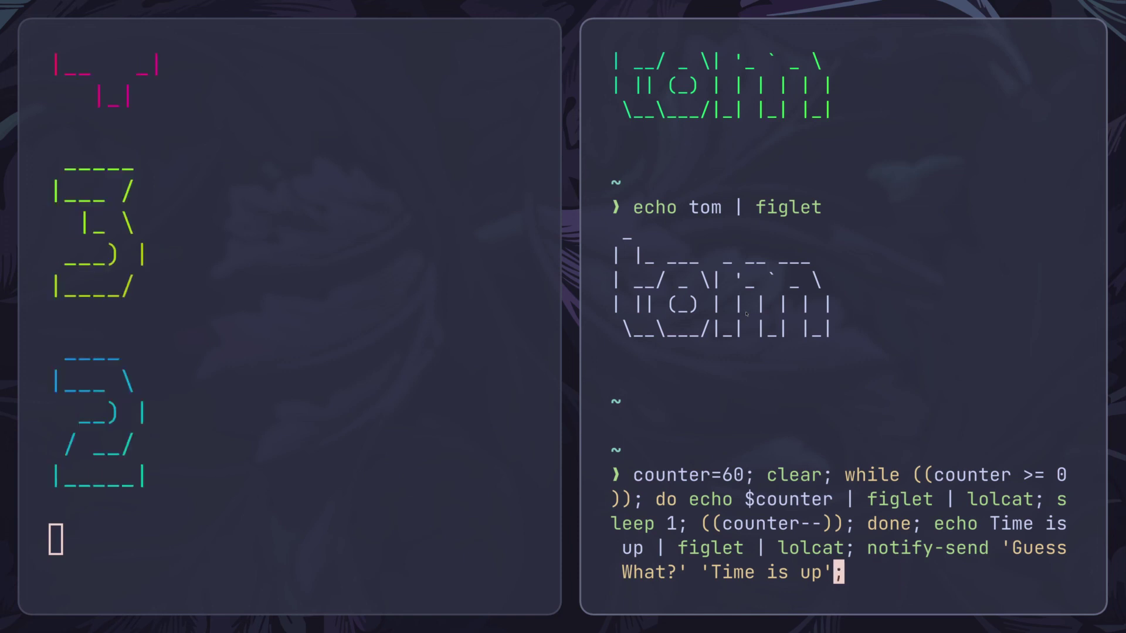
pyautogui.press('super+q')
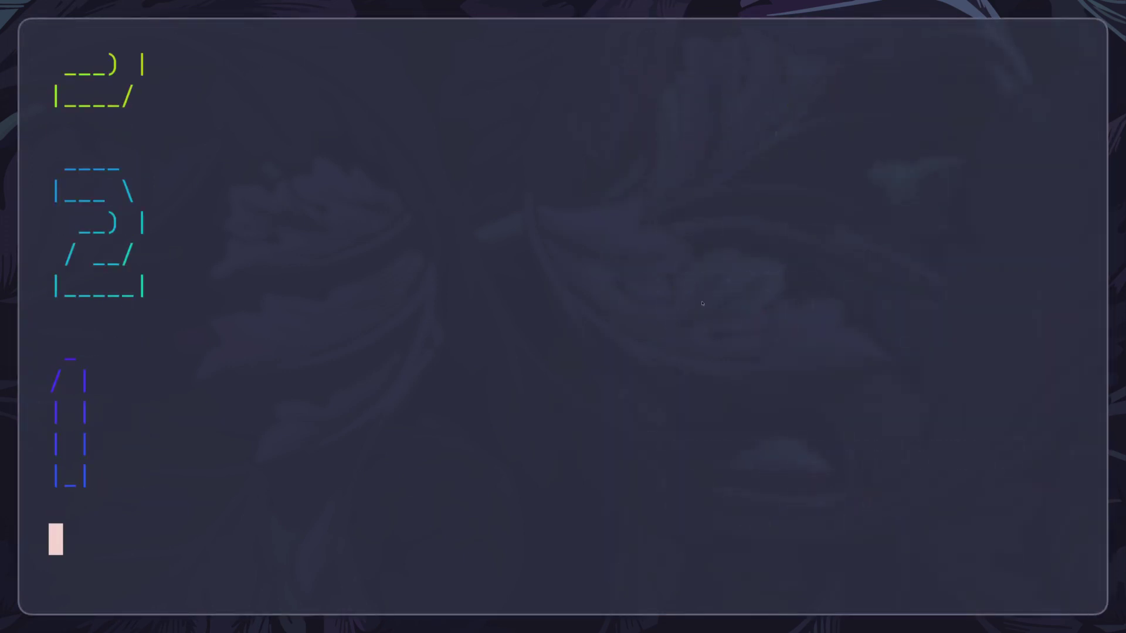